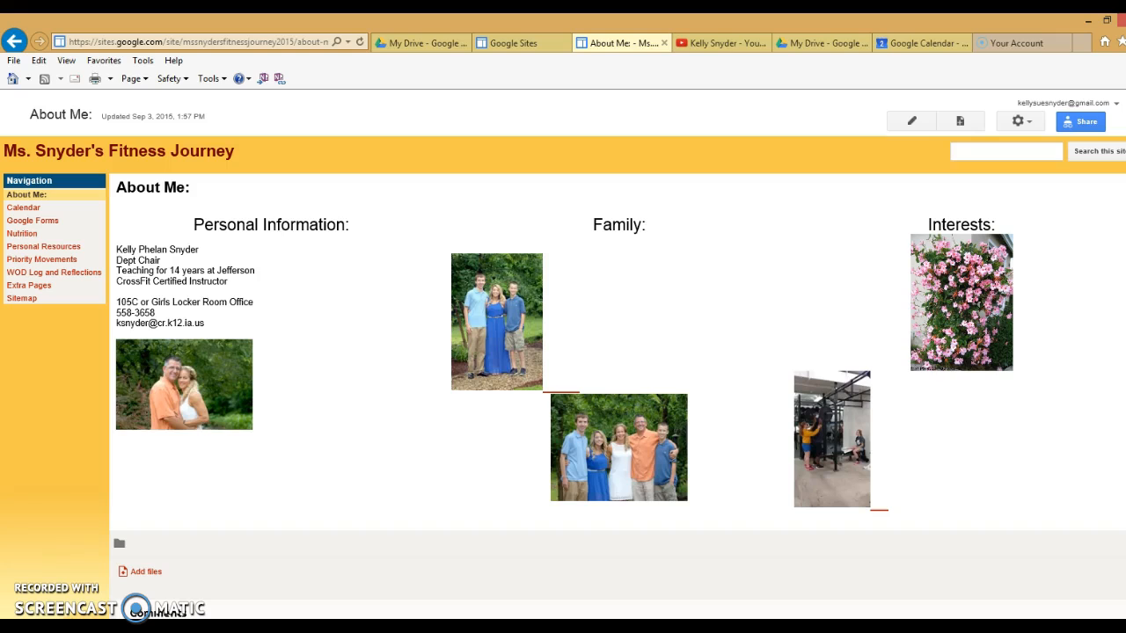
Step: Open the Nutrition page of the fitness journey site to review the six essential nutrients topics
click(23, 234)
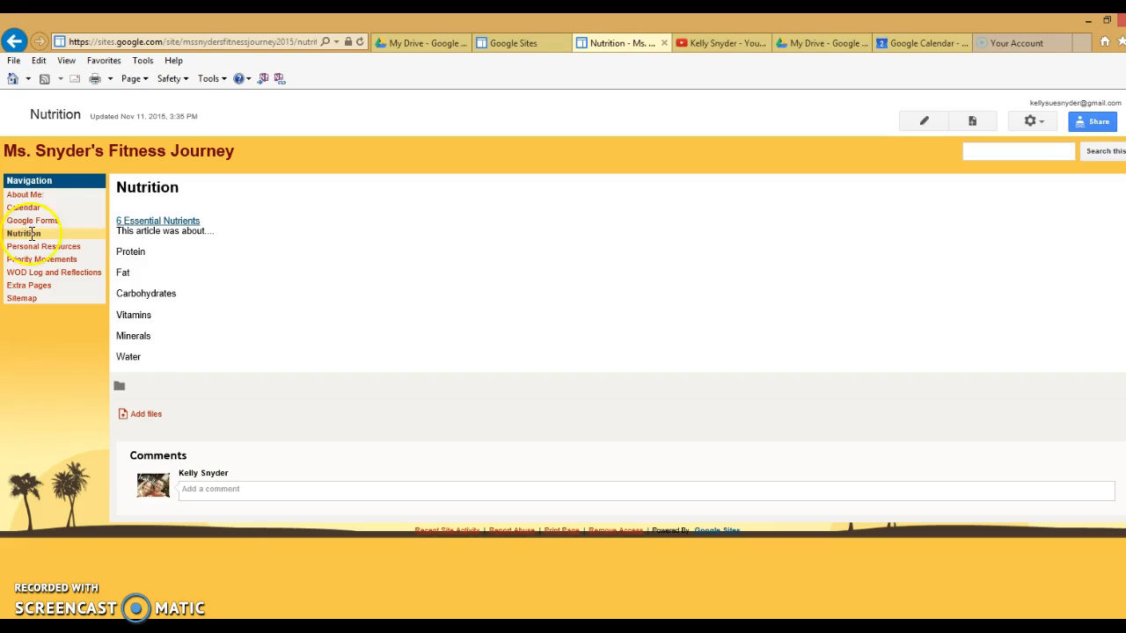
click(118, 226)
Step: Switch to Google Drive and create a new blank form with Google Forms from the full list of Google products
click(814, 48)
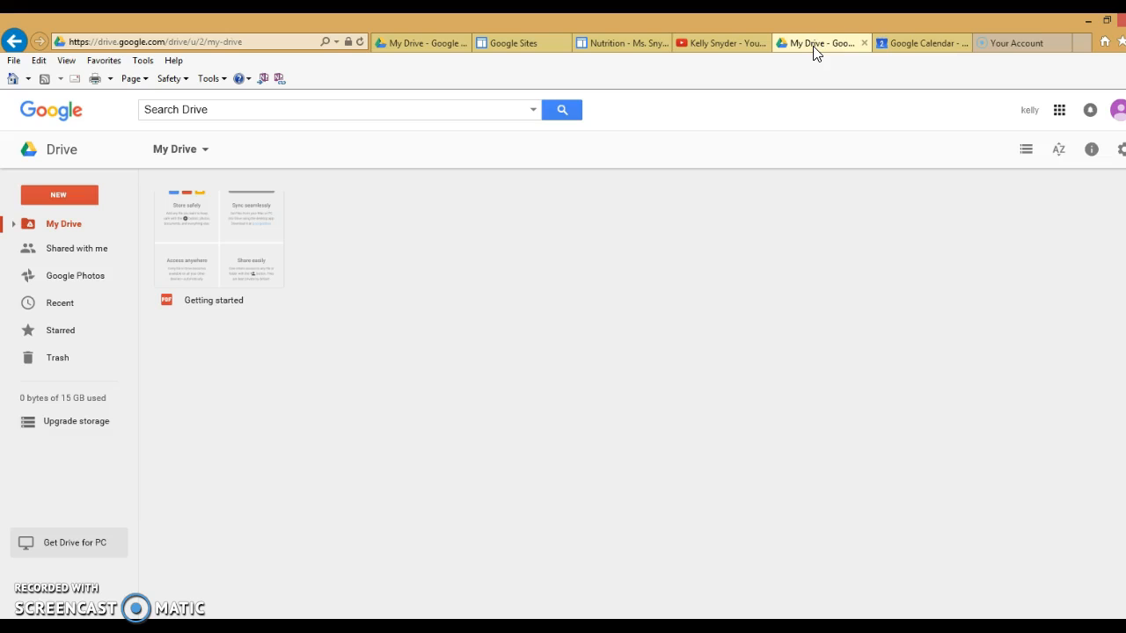
click(1061, 113)
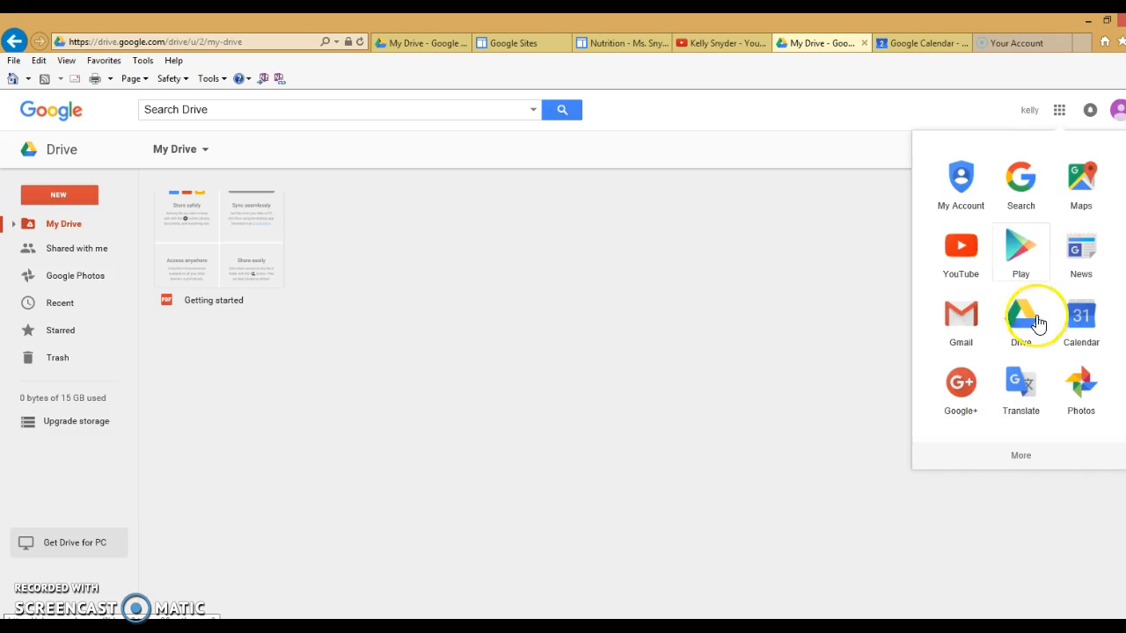
click(1020, 454)
click(1022, 459)
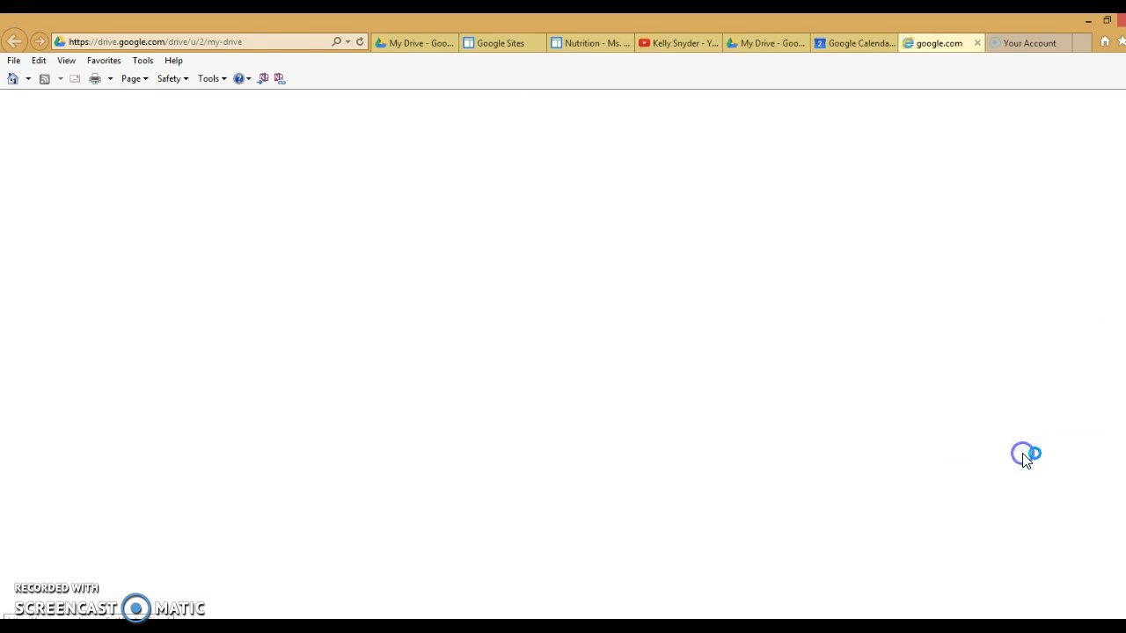
scroll(590, 397, down, 6)
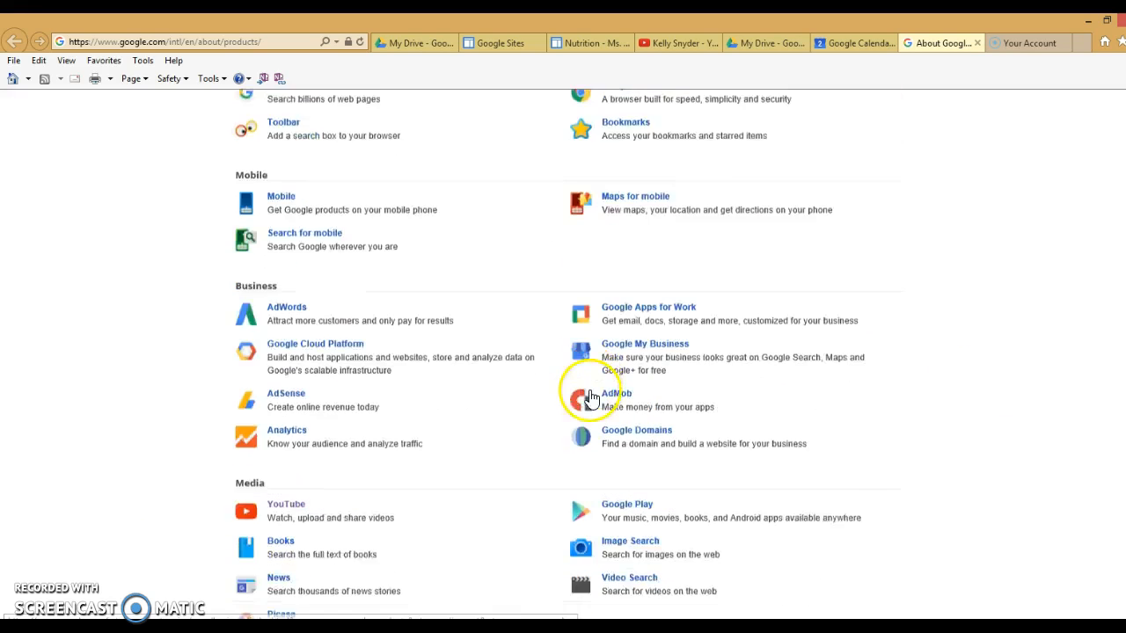
scroll(591, 398, down, 5)
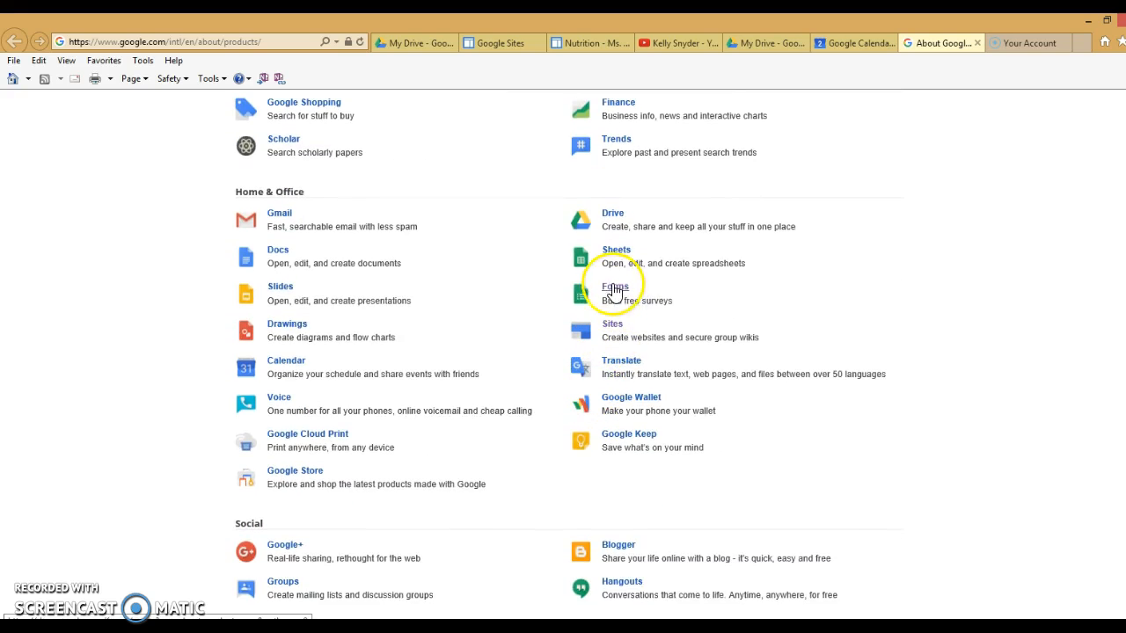
click(613, 293)
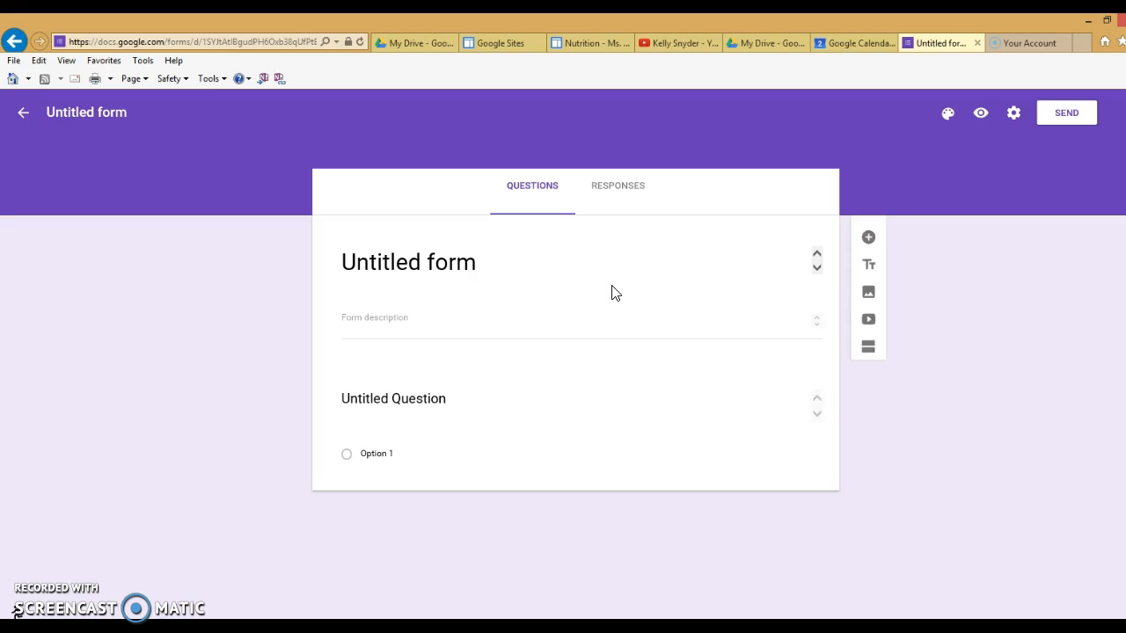
Step: Title the form "Nutrition Quiz - " followed by the teacher's surname
click(479, 262)
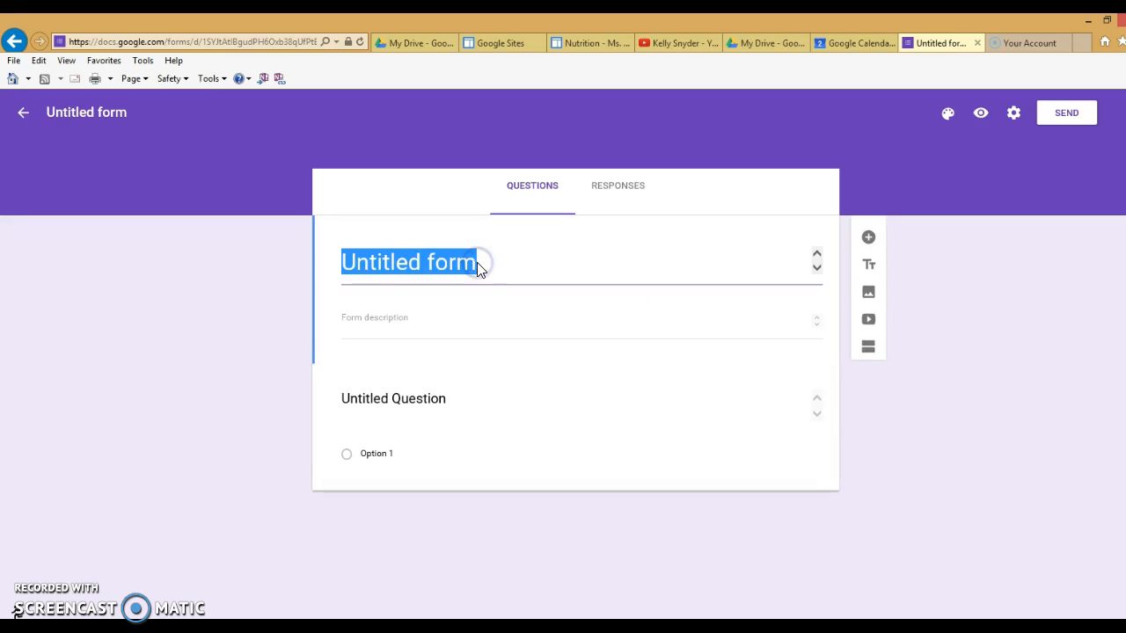
key(BackSpace)
text(Nu)
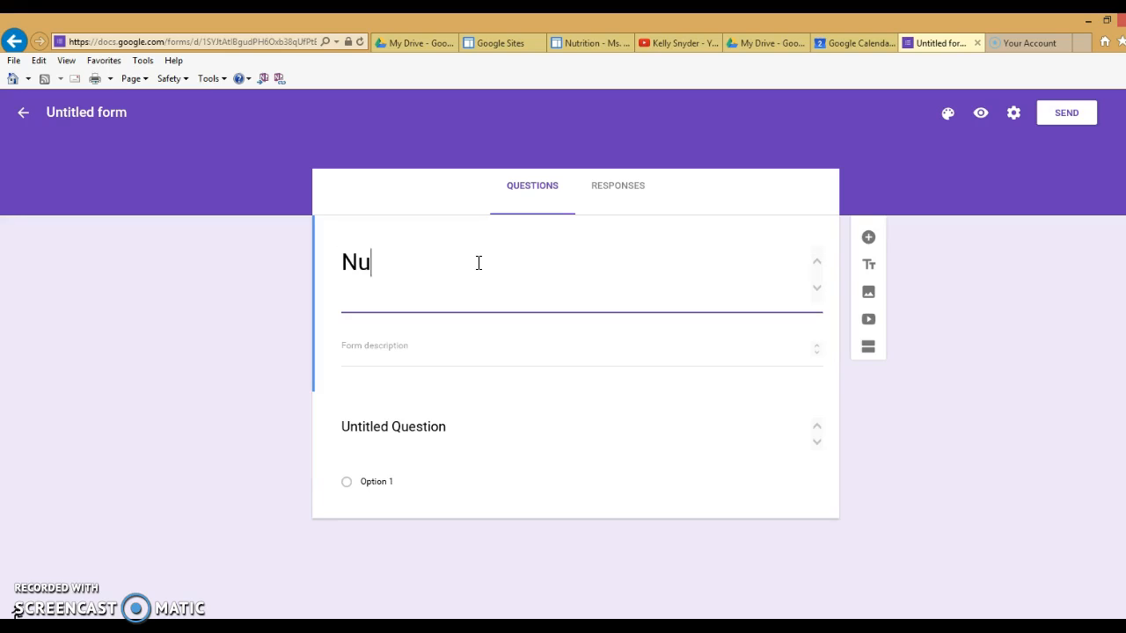
text(trition Quiz - )
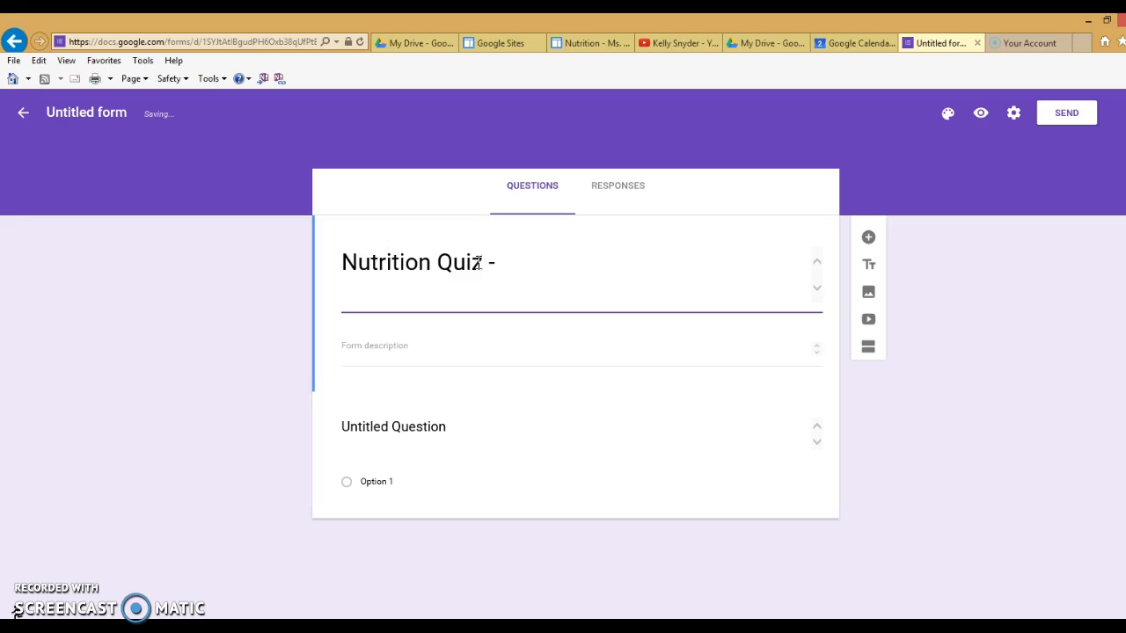
text(Snyder)
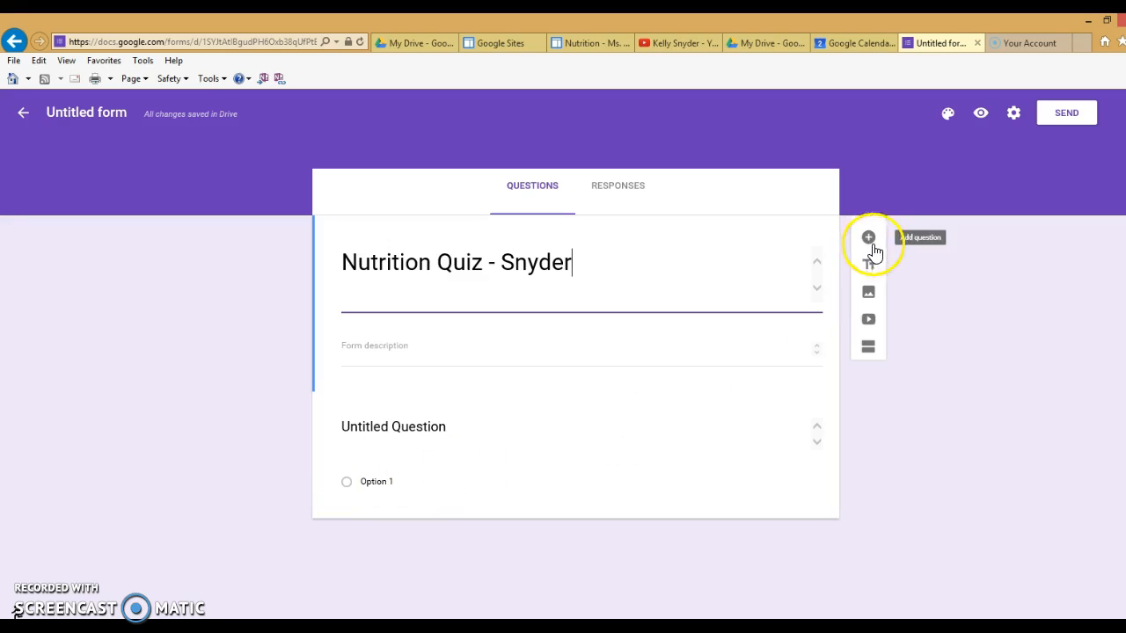
Step: Make the first question a required short-answer question titled "Name:" and add a second question below it
click(428, 429)
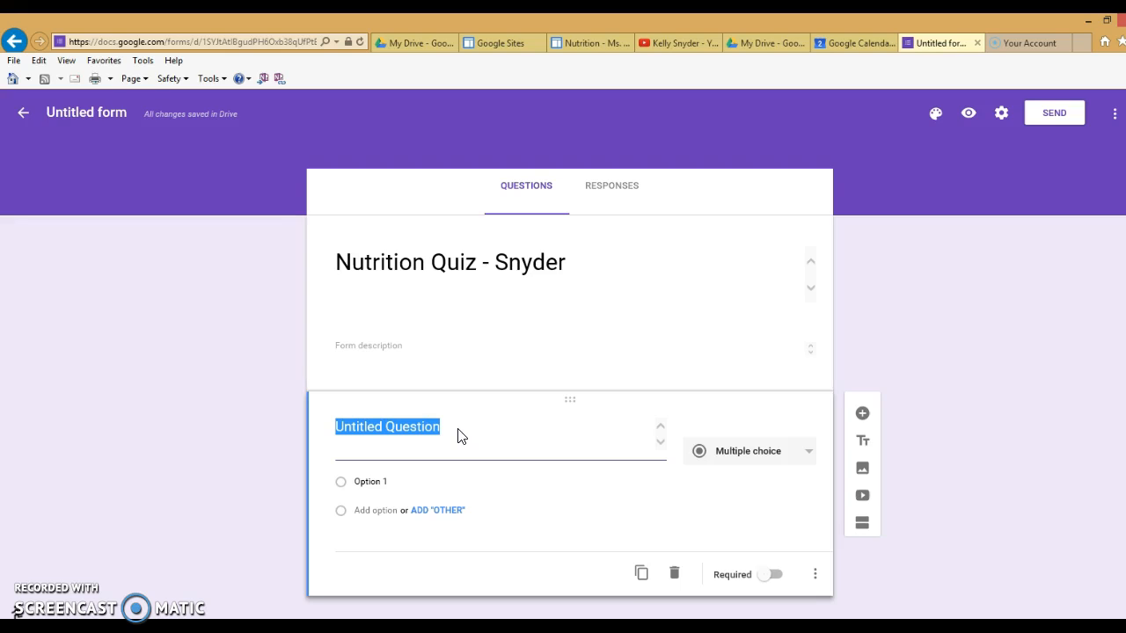
text(Name)
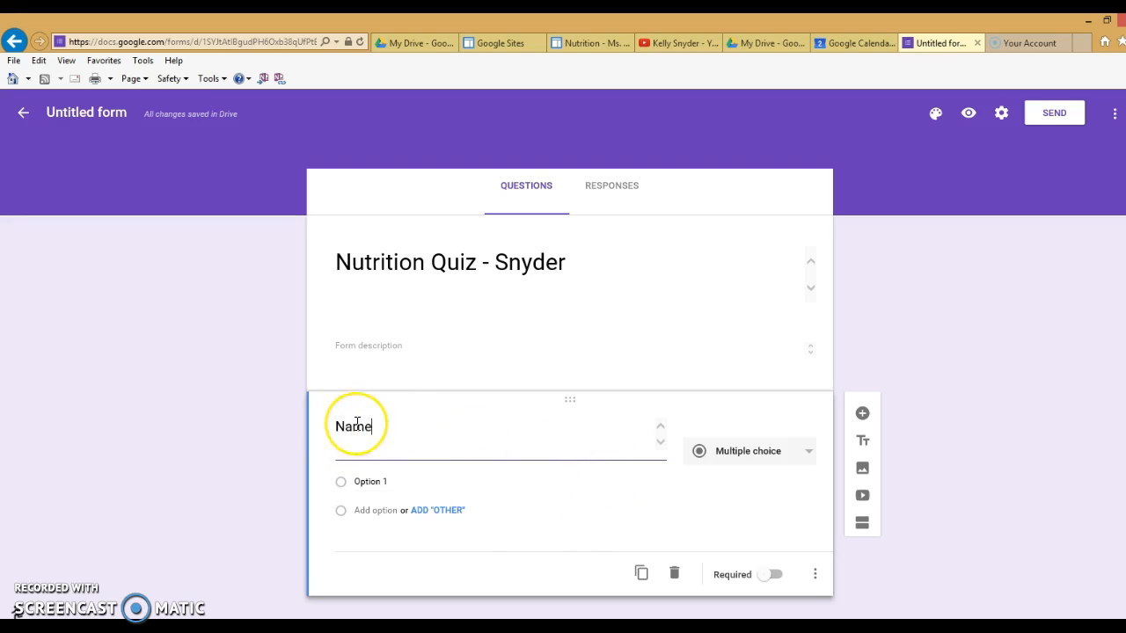
text(:)
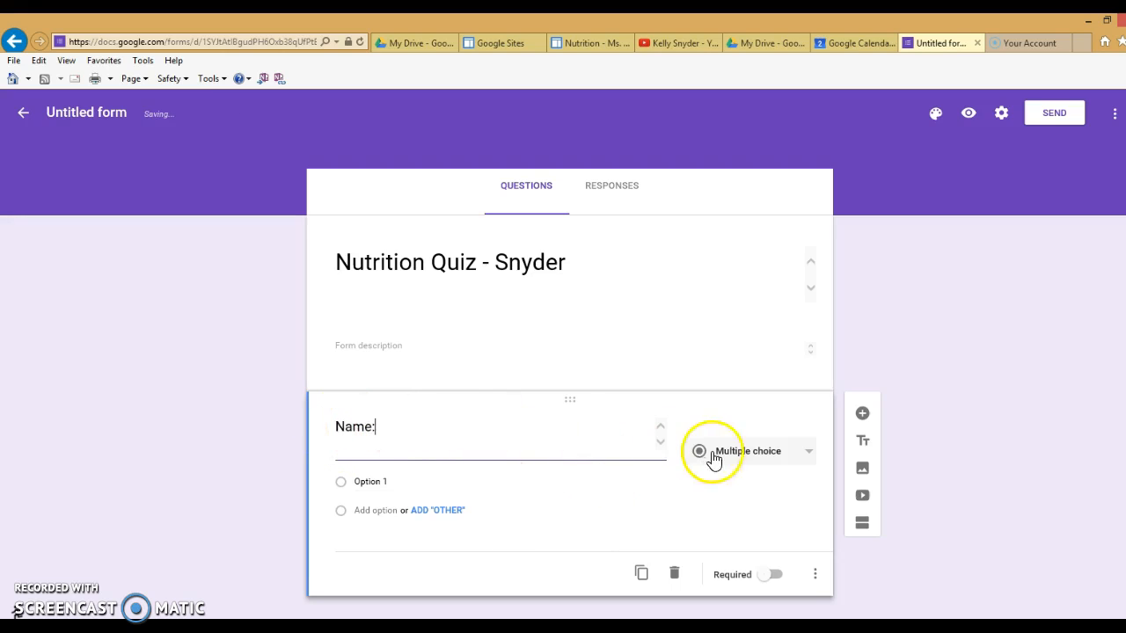
click(787, 453)
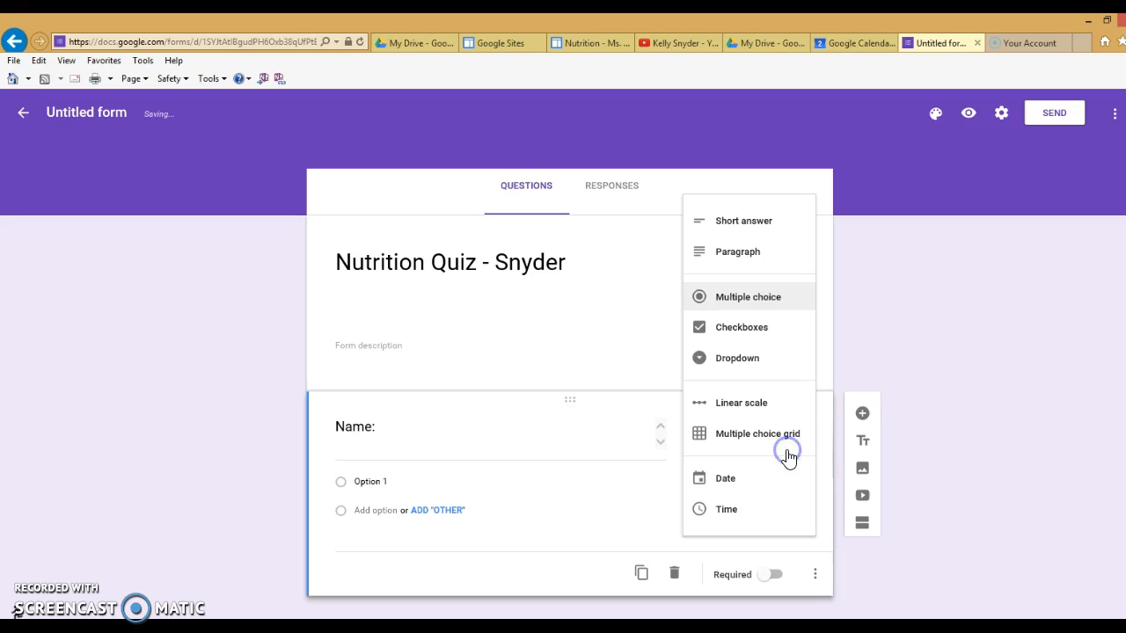
click(753, 228)
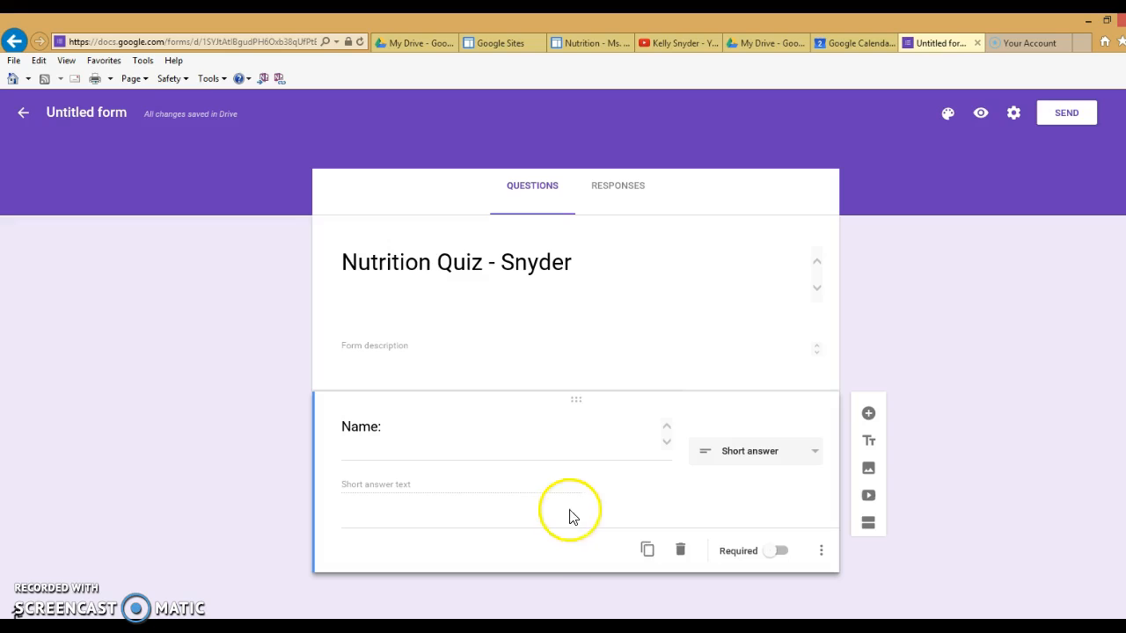
click(781, 554)
click(869, 415)
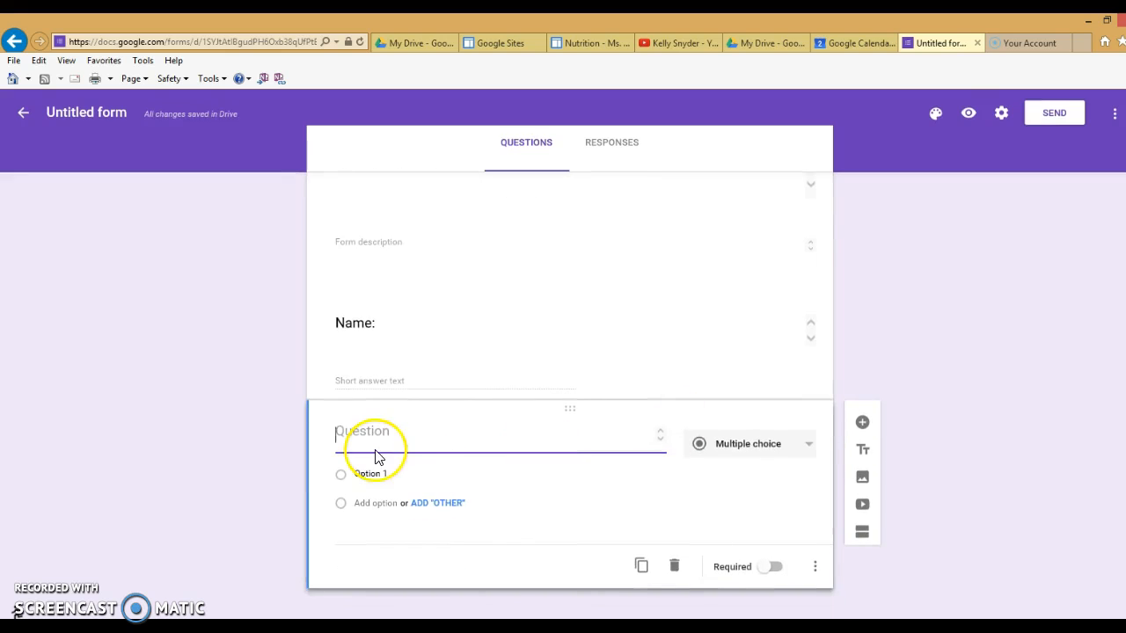
text(1.)
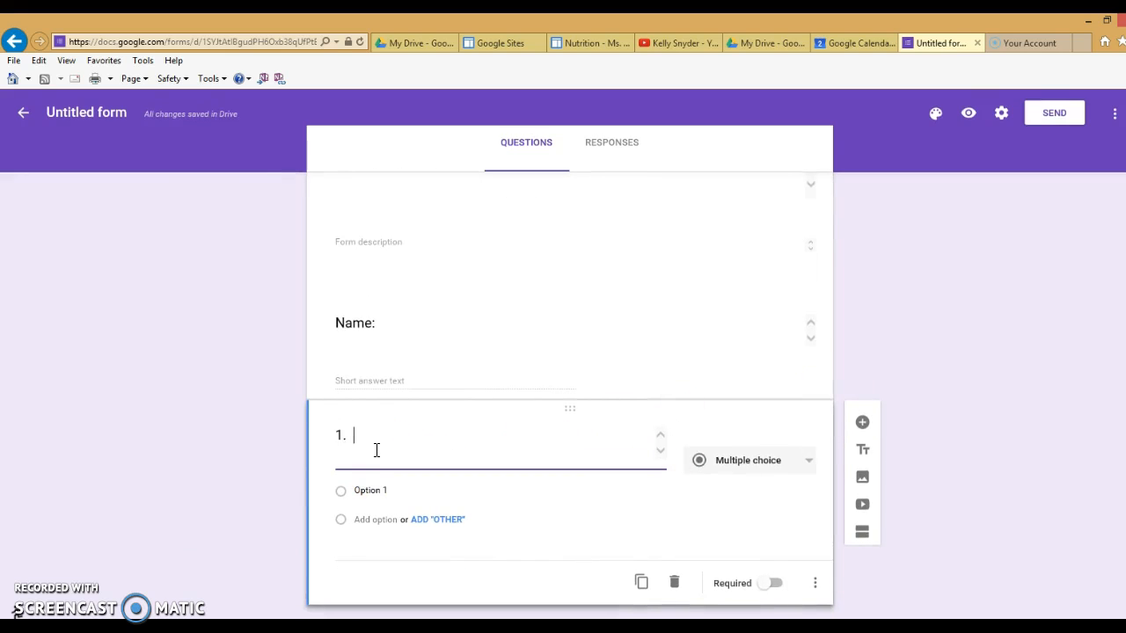
key(BackSpace)
key(BackSpace)
key(BackSpace)
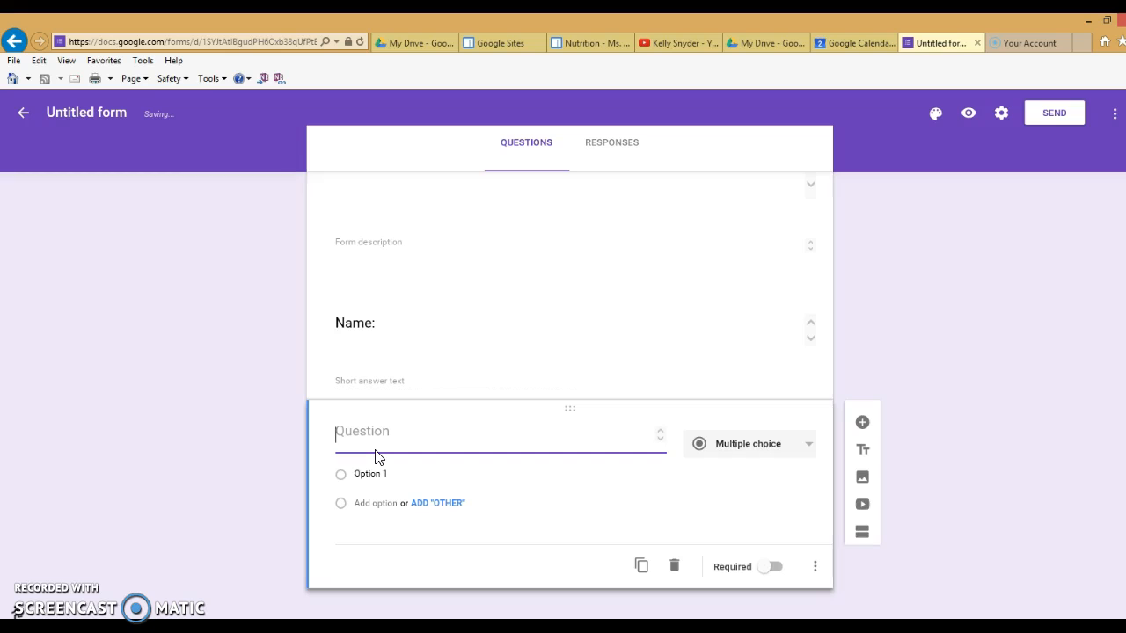
Step: Title the second question "What are the important factors of water?"
text(What are the)
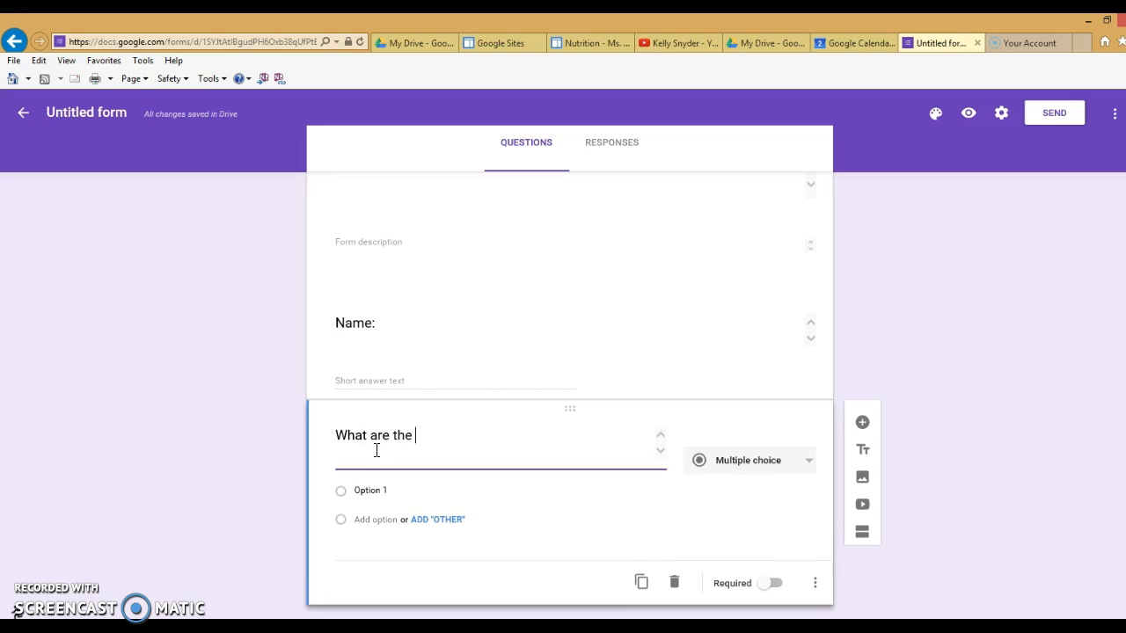
text( importanct)
key(BackSpace)
key(BackSpace)
key(BackSpace)
text(t fac)
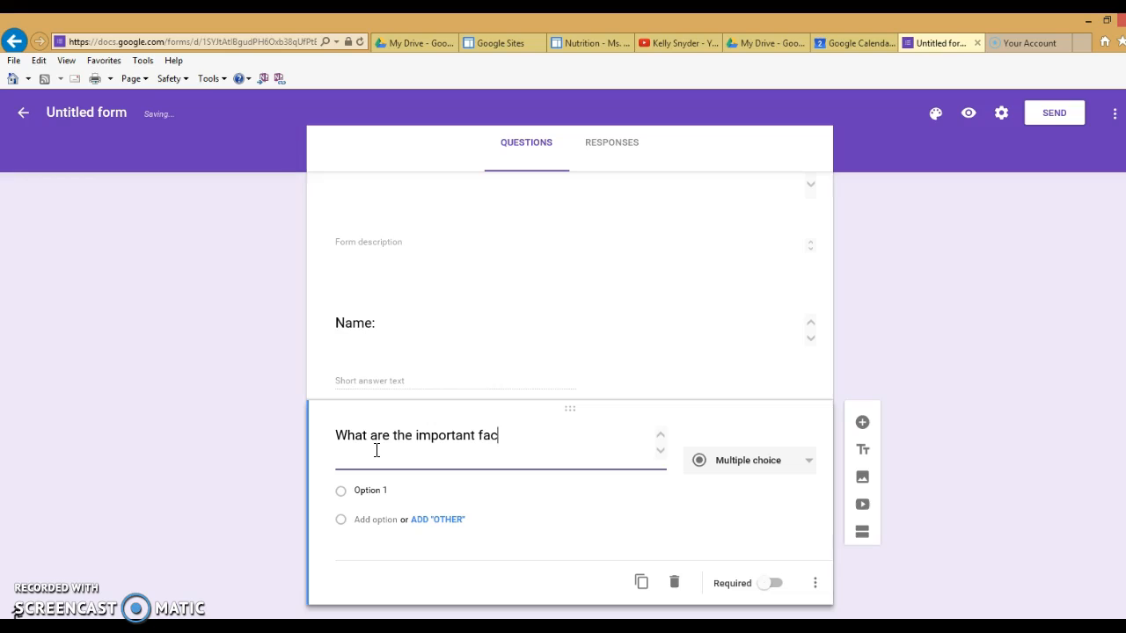
text(tors of water)
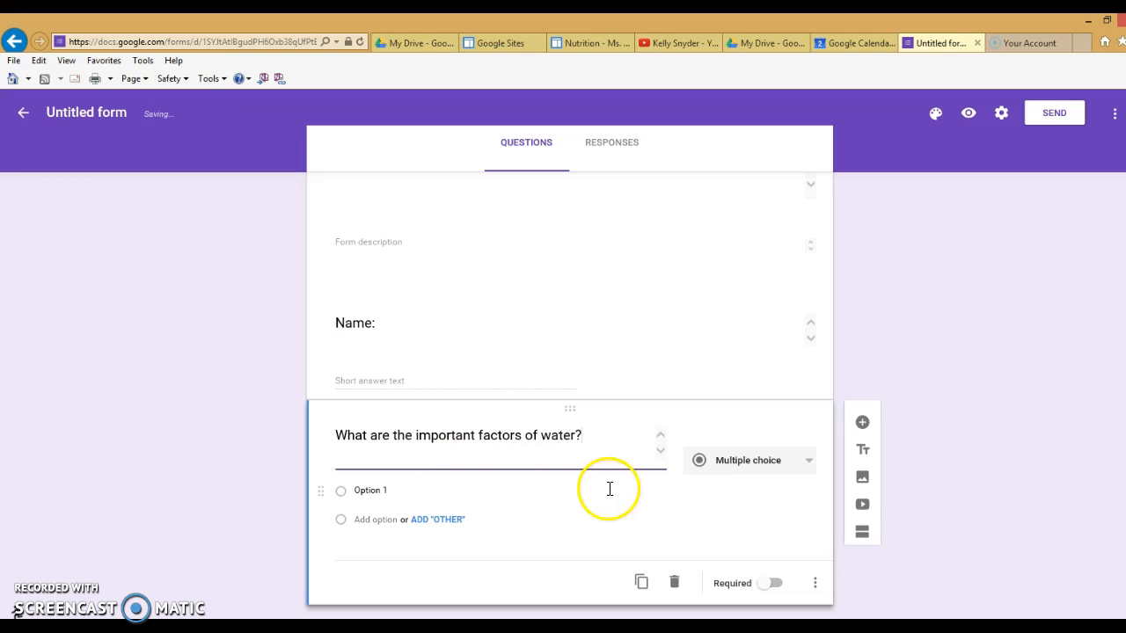
Step: Keep the water question as multiple choice and give it the answer options "True" and "False"
click(770, 461)
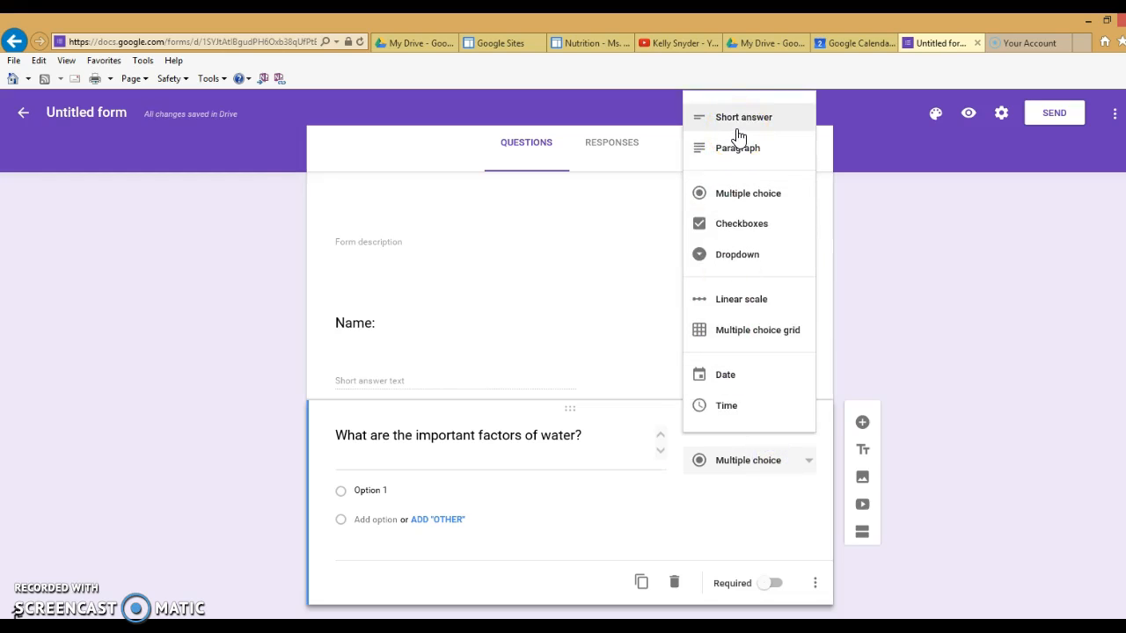
click(370, 492)
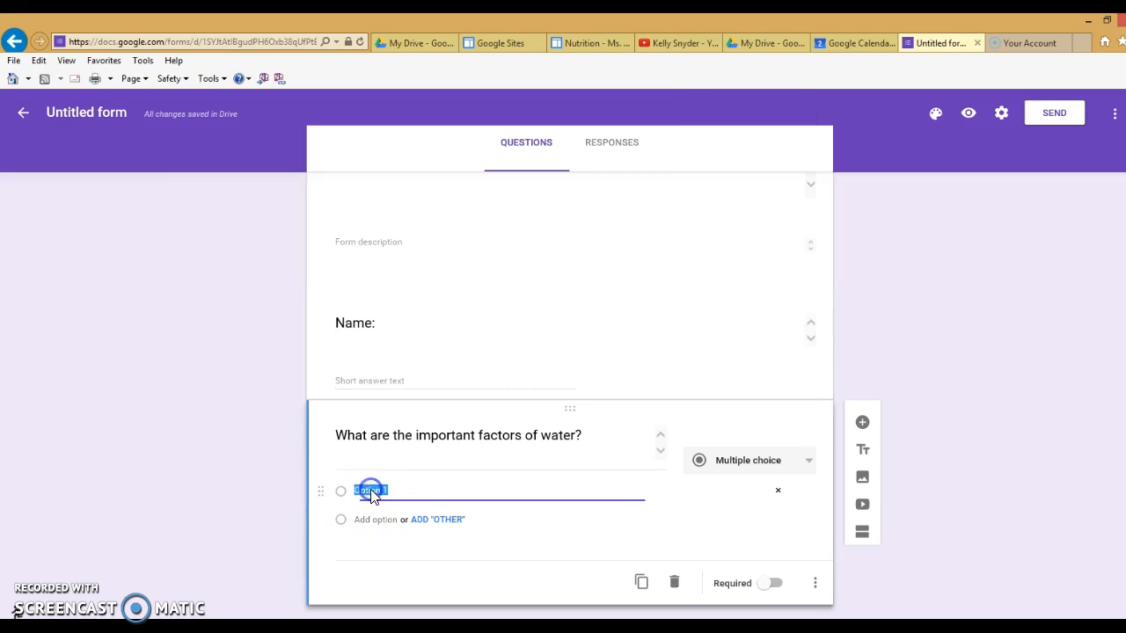
text(Ture)
click(372, 520)
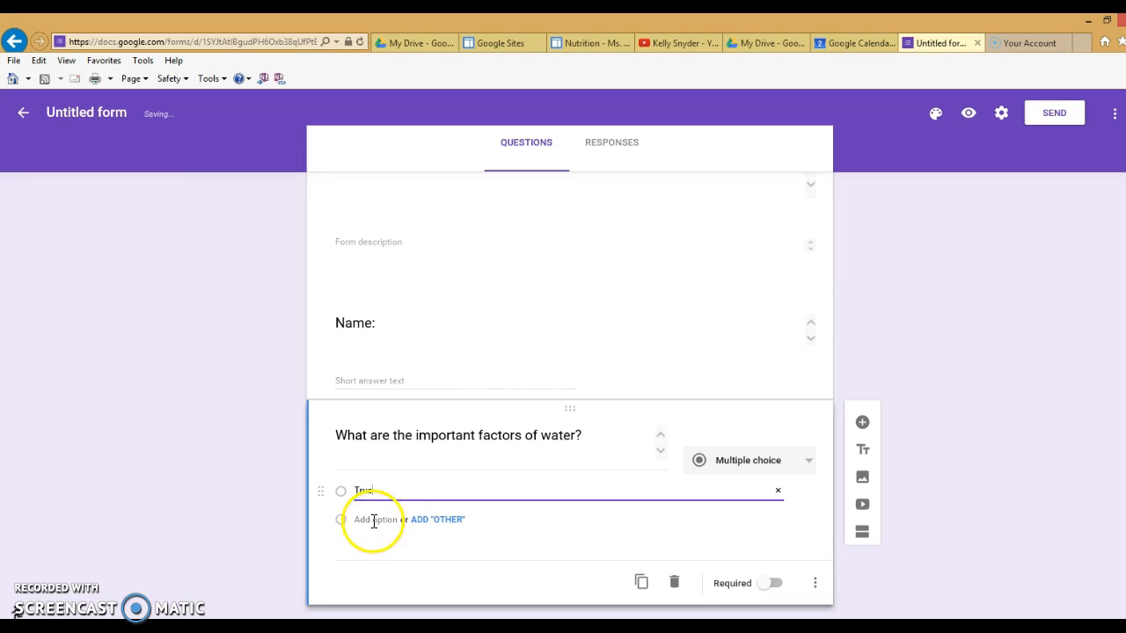
text(False)
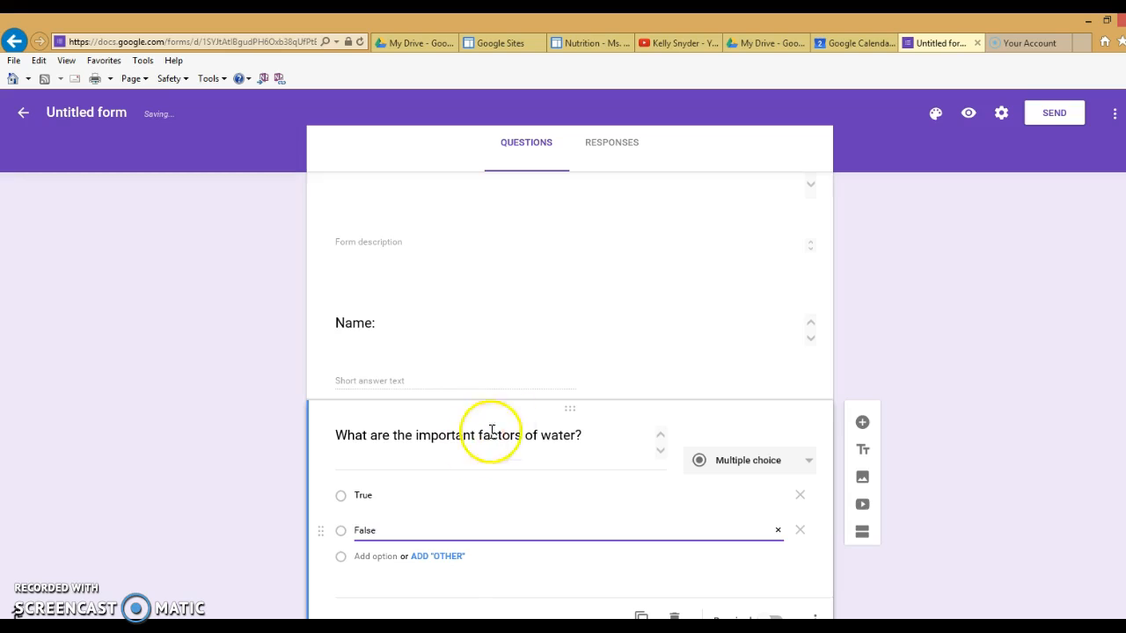
Step: Replace the water question's first answer option with "All options correct" and make the question required
click(757, 467)
click(735, 208)
double_click(384, 497)
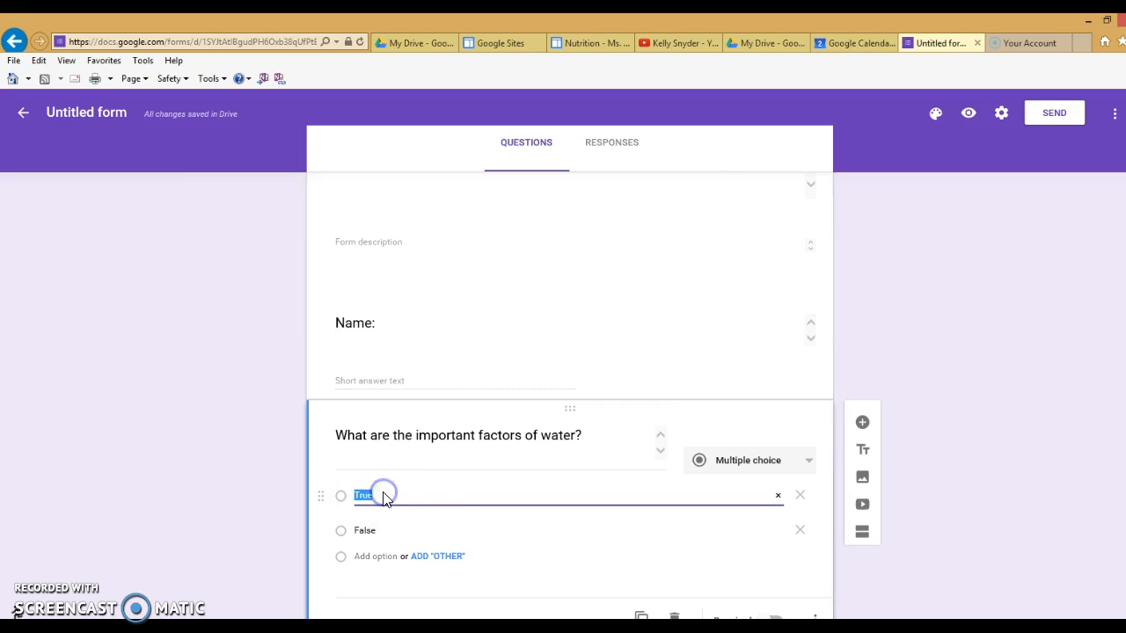
key(BackSpace)
text(All)
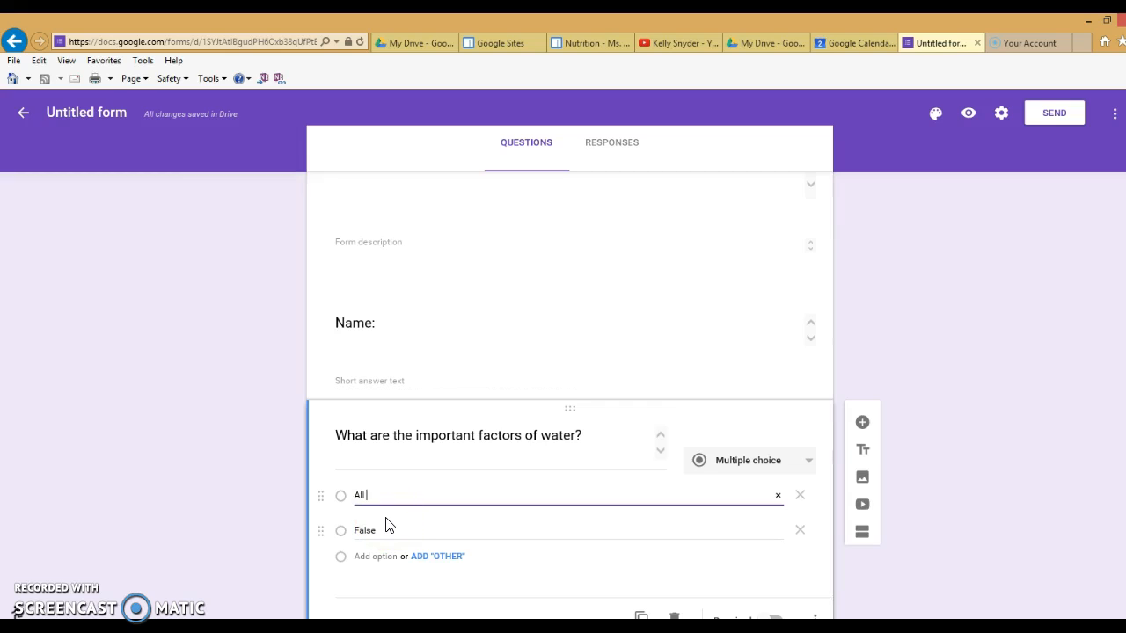
text( options correct)
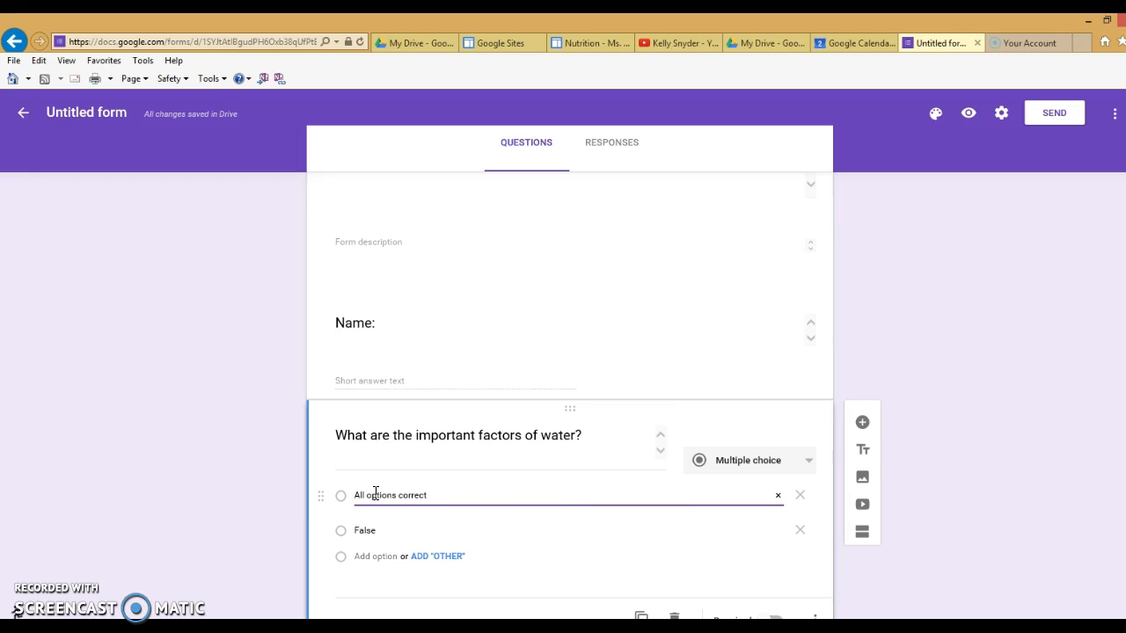
scroll(624, 486, down, 1)
click(775, 569)
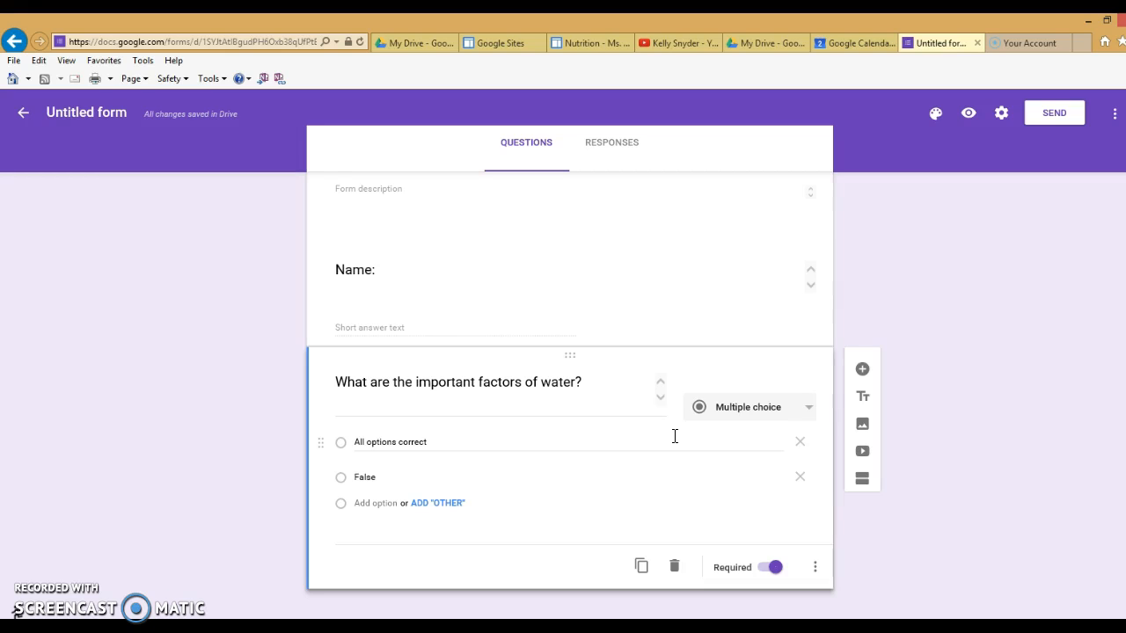
click(513, 441)
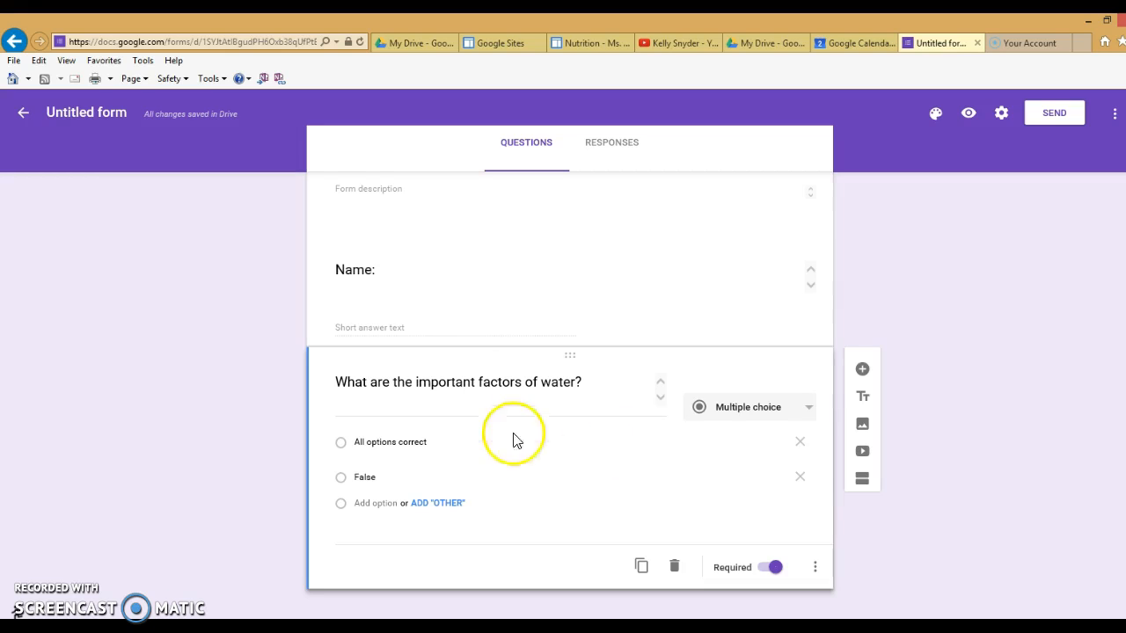
click(534, 491)
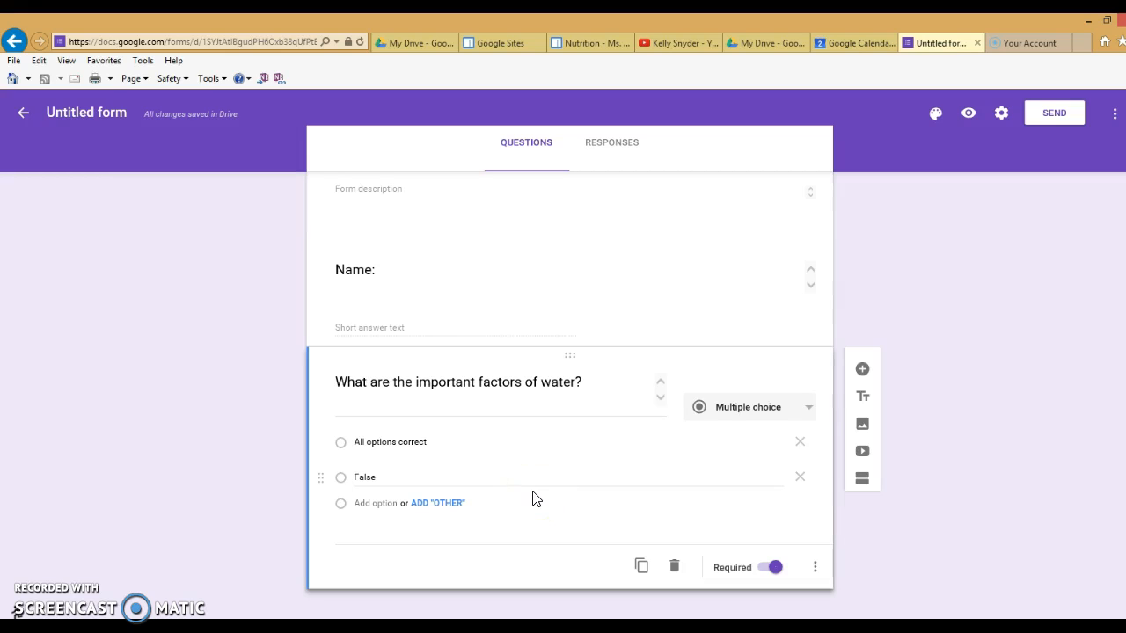
click(460, 519)
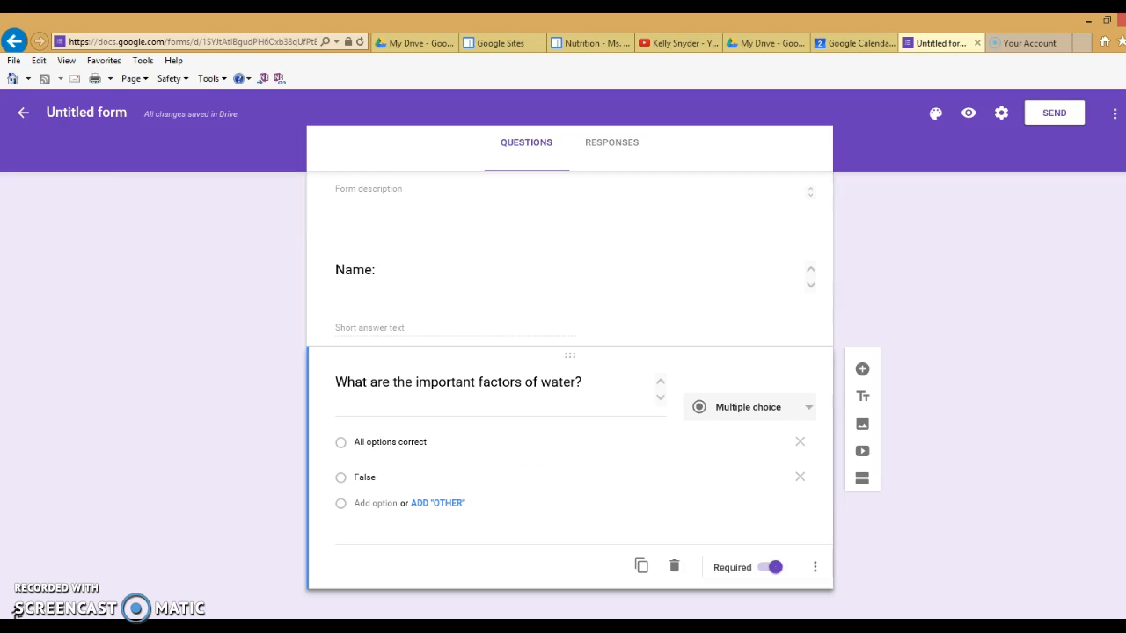